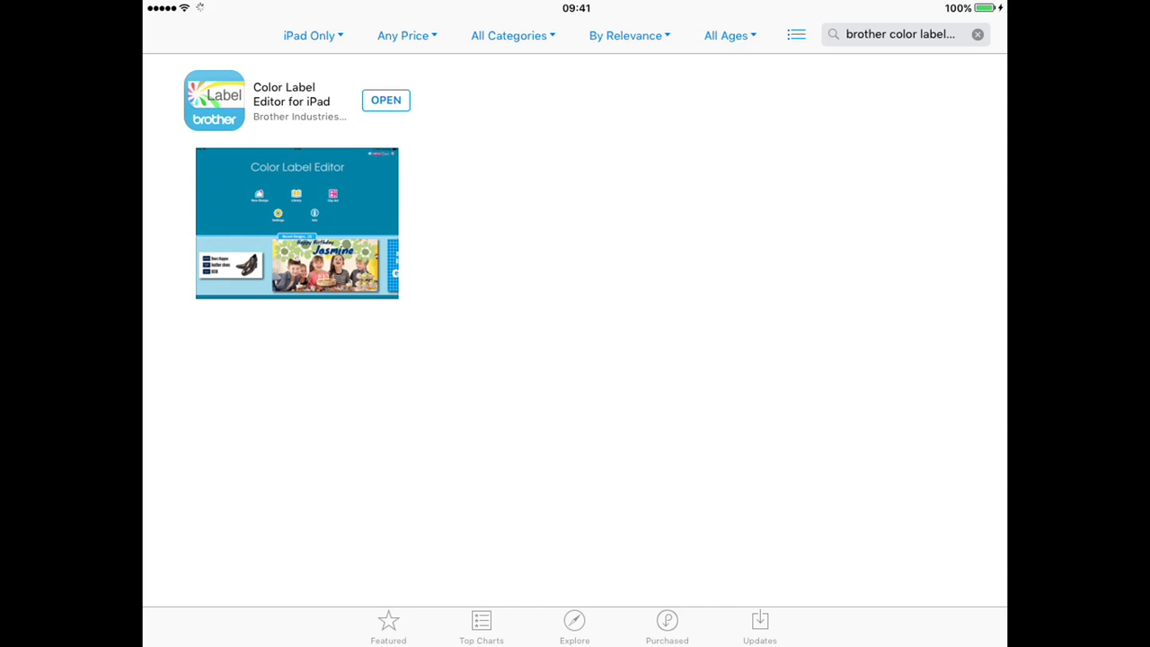
# Step: Open Color Label Editor for iPad from the Brother Color Label Editor App Store results
pyautogui.click(385, 100)
# Step: Choose the VC-500W printer and continue past the solid-white Wi-Fi light step
pyautogui.click(585, 350)
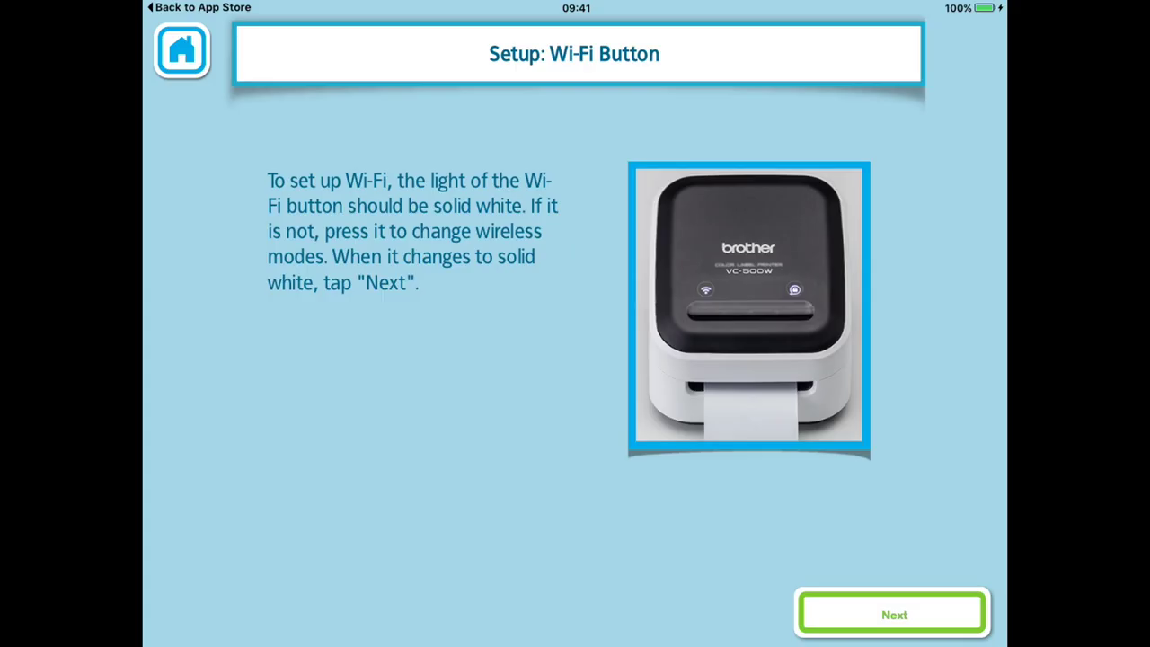
pyautogui.click(894, 615)
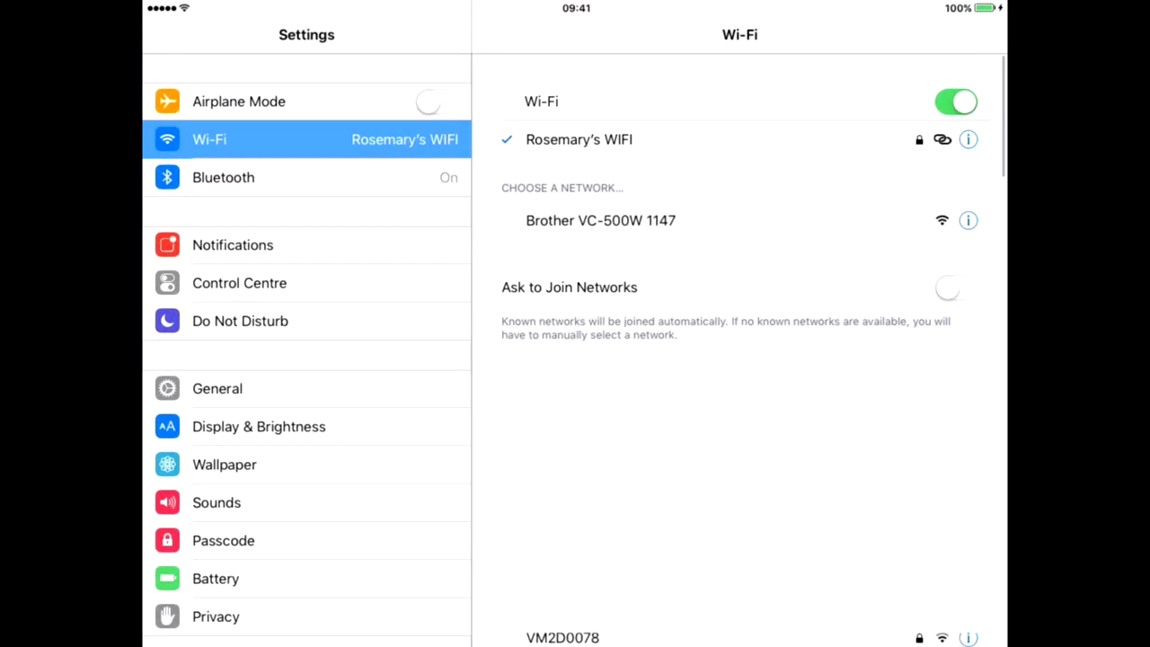
# Step: Join the Brother VC-500W 1147 Wi-Fi network in iOS Settings
pyautogui.click(600, 220)
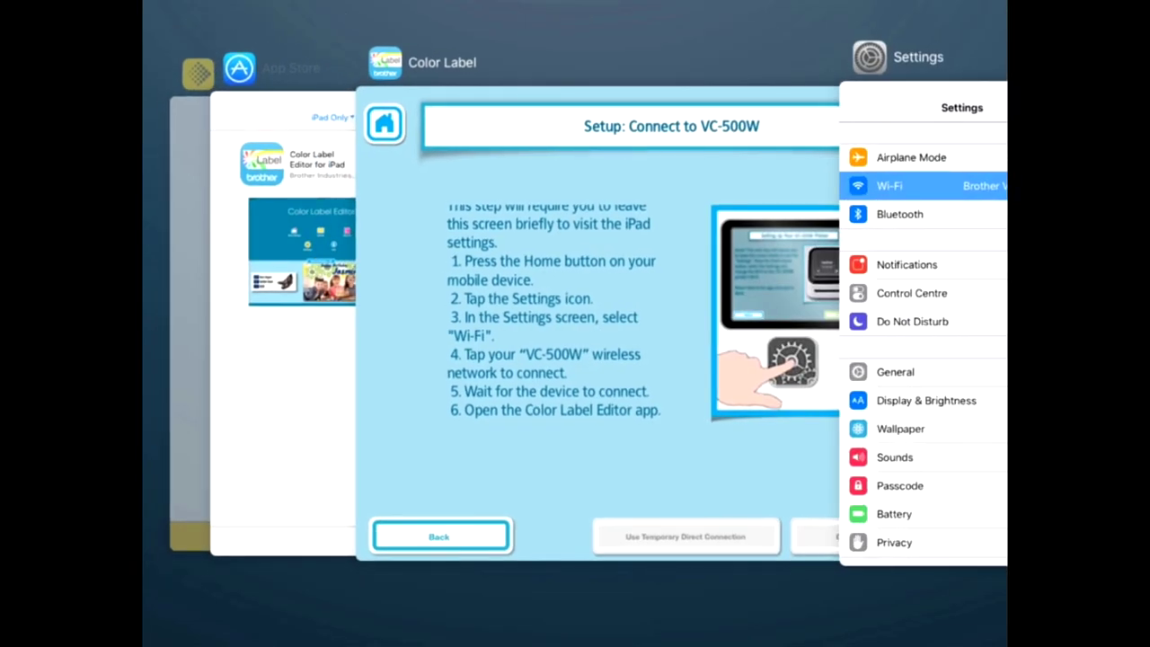
# Step: Connect the VC-500W via the Wi-Fi network and decline the test print
pyautogui.click(593, 323)
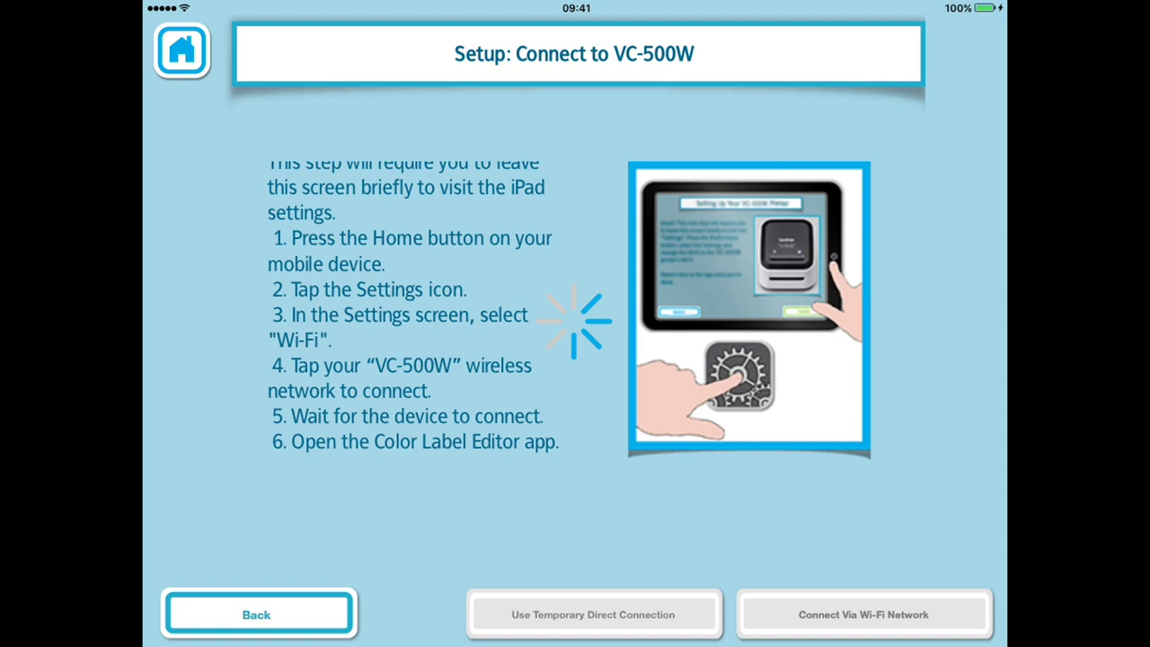
pyautogui.click(863, 614)
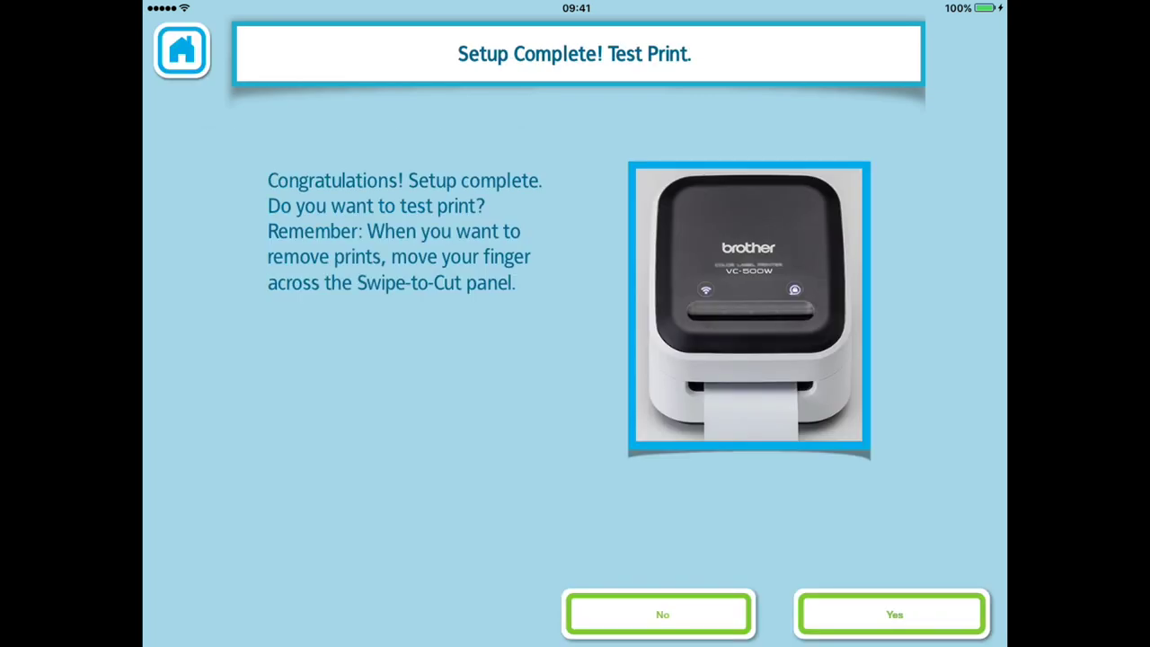
pyautogui.click(658, 615)
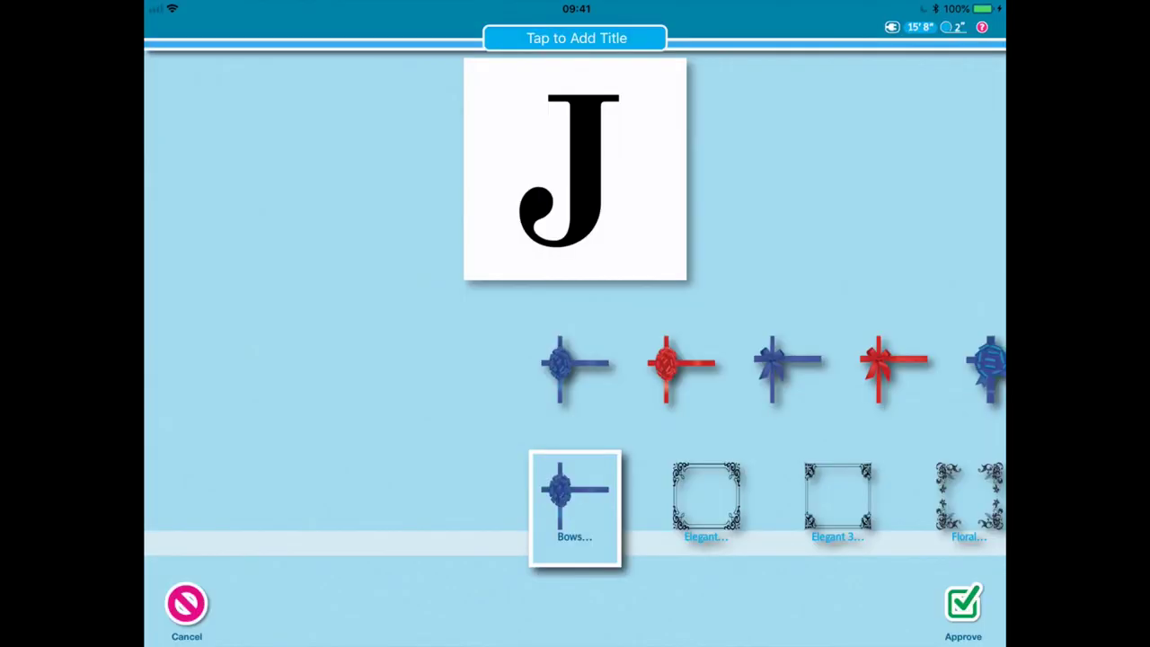
# Step: Swipe through the frame styles for the letter J label
pyautogui.moveTo(718, 499); pyautogui.dragTo(395, 498)
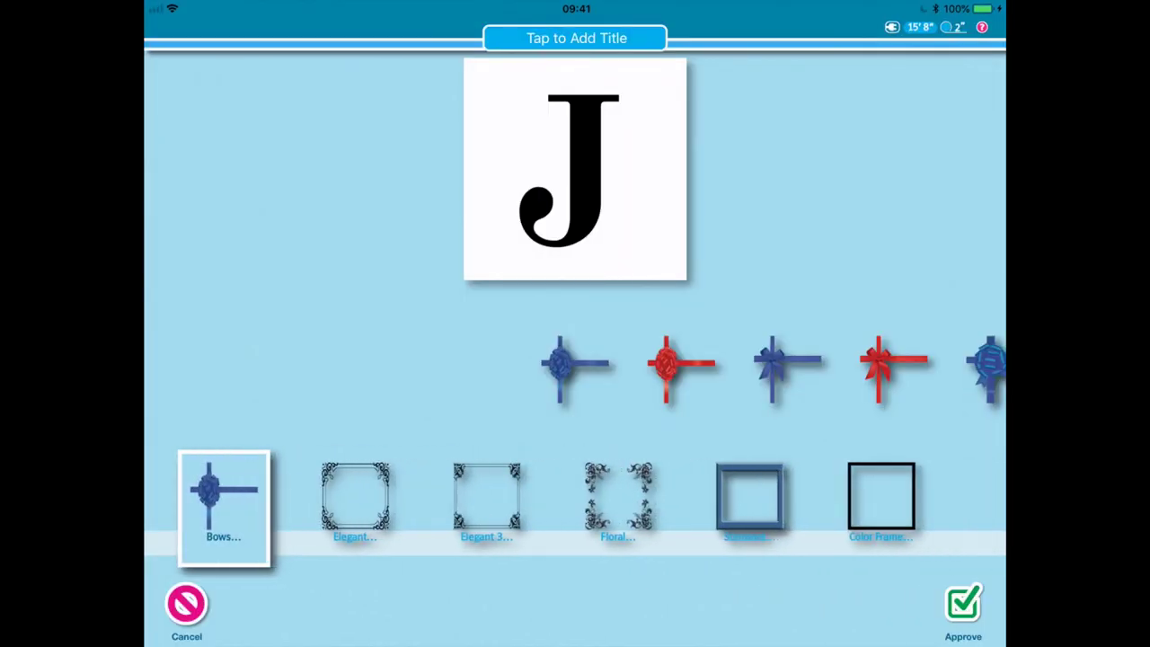
pyautogui.moveTo(629, 499); pyautogui.dragTo(405, 499)
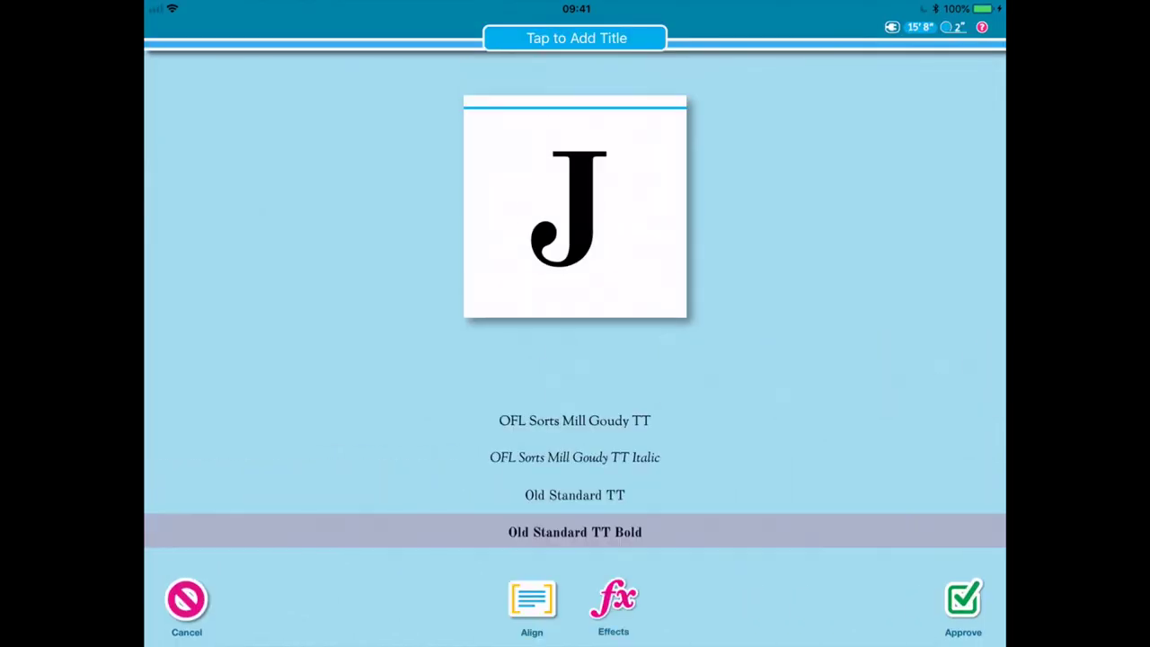